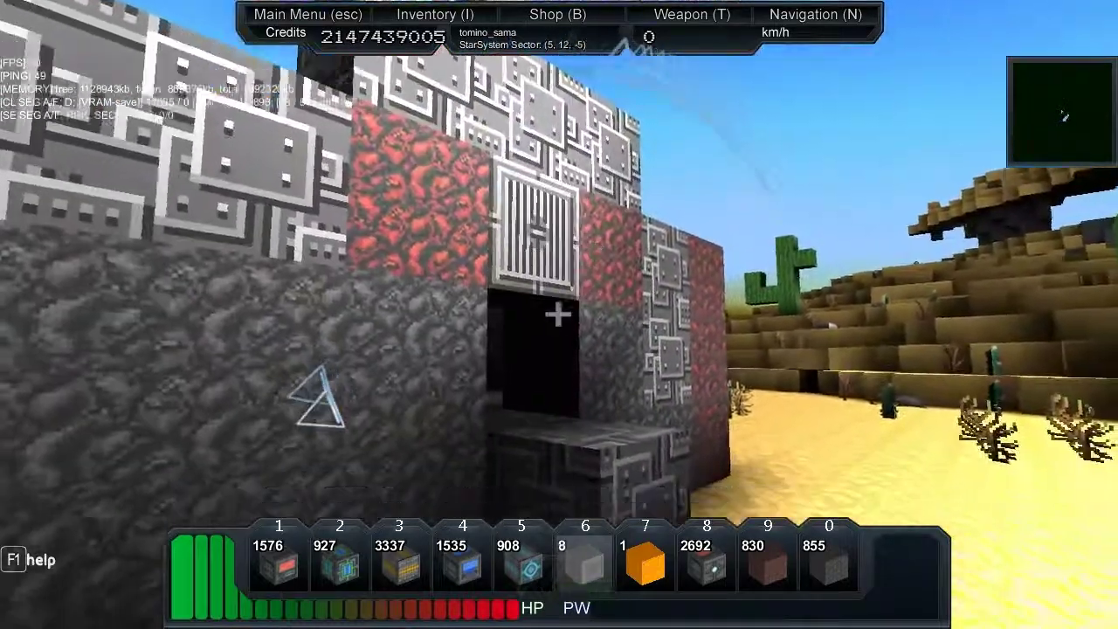
- Place red hull blocks on the building's wall and roof
{"action": "left_click", "coordinate": [557, 314]}
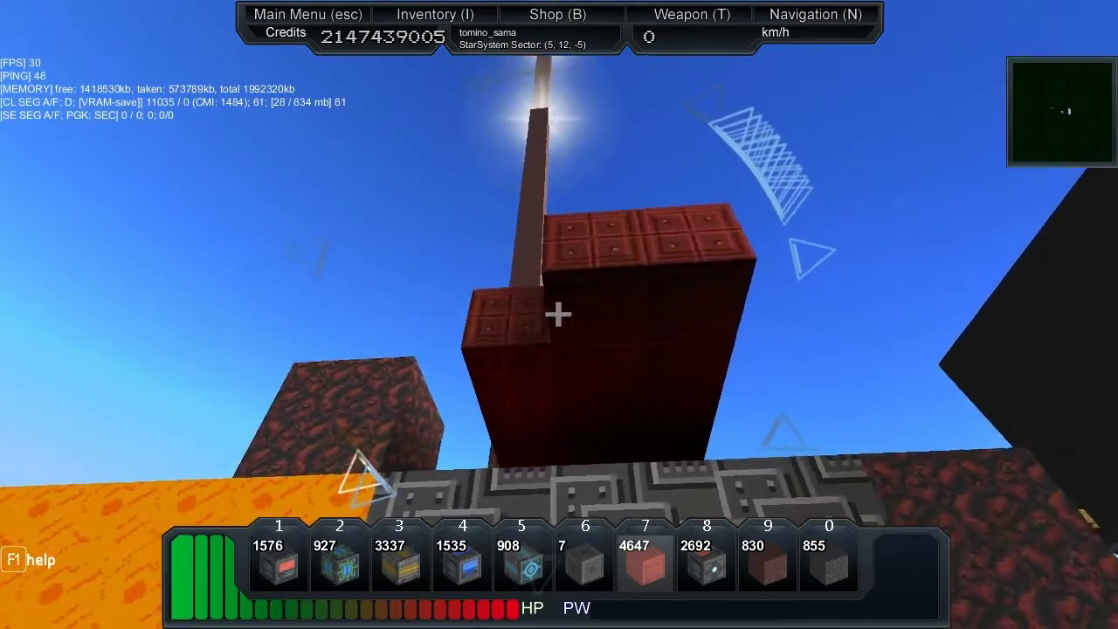
{"action": "left_click", "coordinate": [559, 314]}
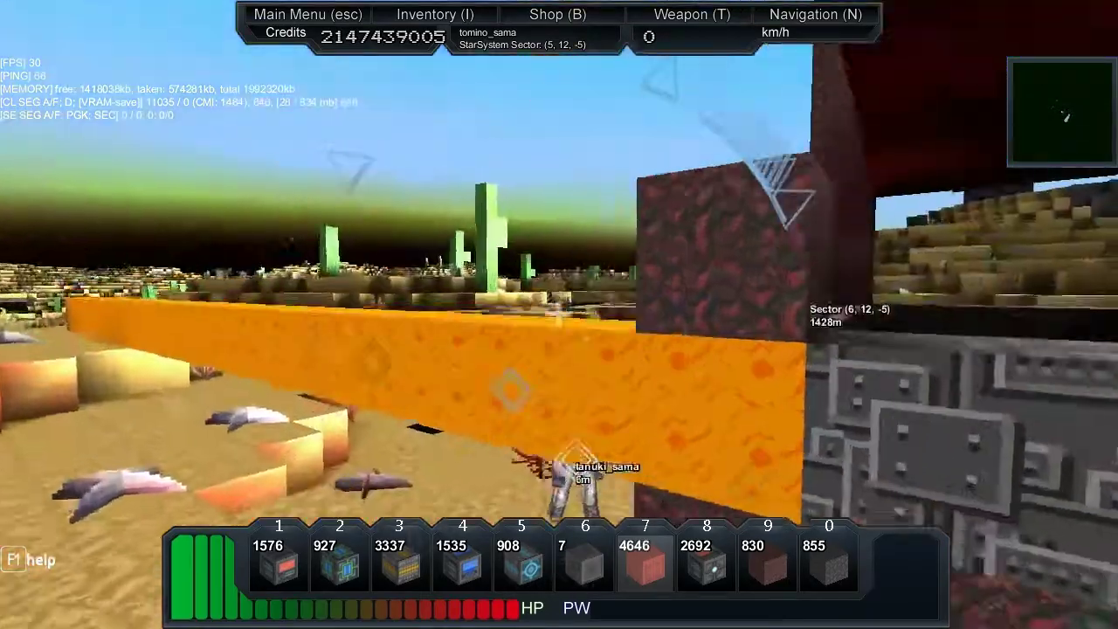
- Add a row of red roof blocks, then walk through the doorway toward the building
{"action": "left_click", "coordinate": [559, 315]}
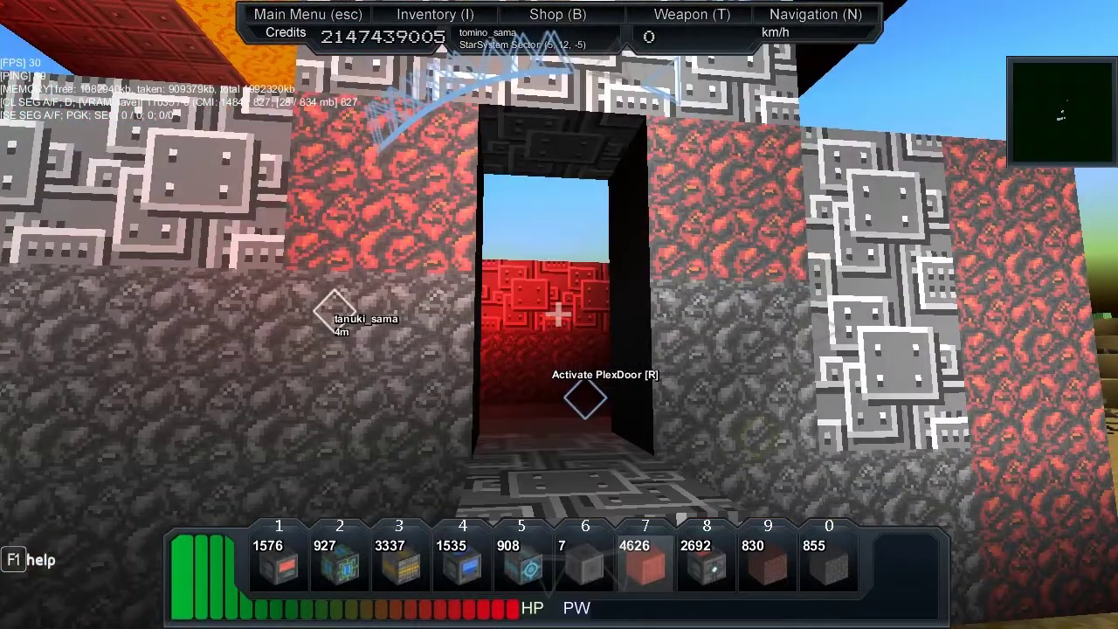
{"action": "key", "text": "w"}
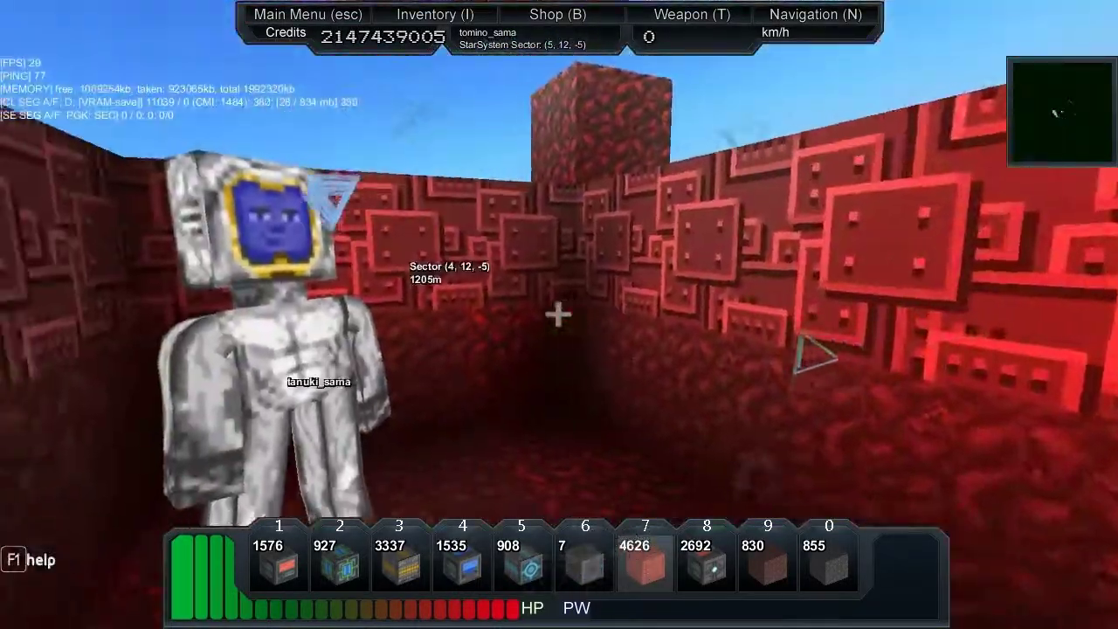
{"action": "key", "text": "s"}
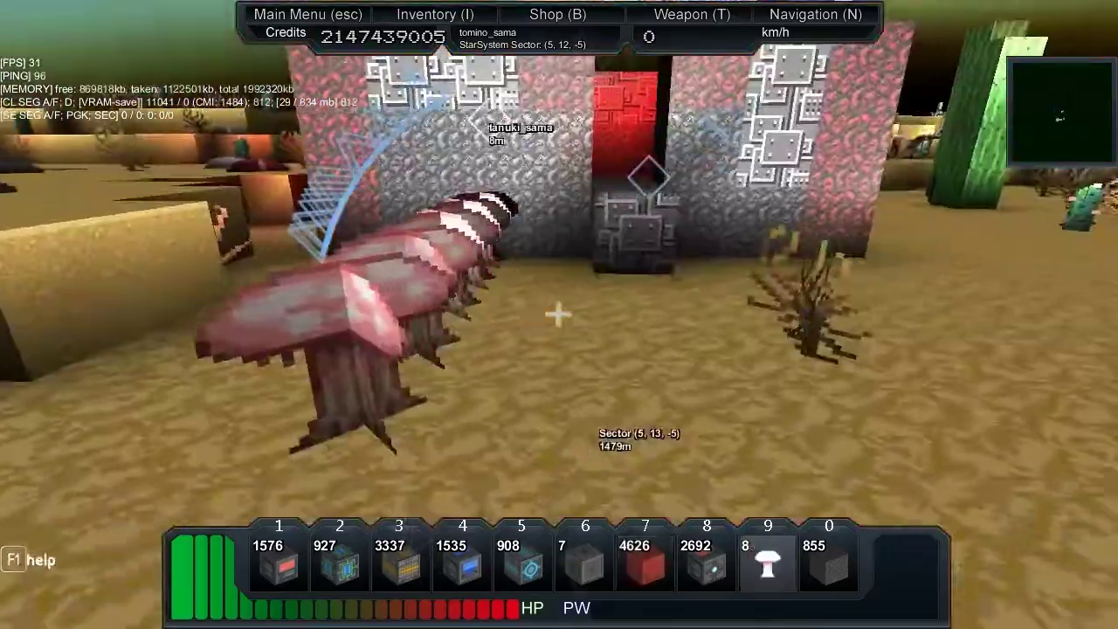
{"action": "key", "text": "w"}
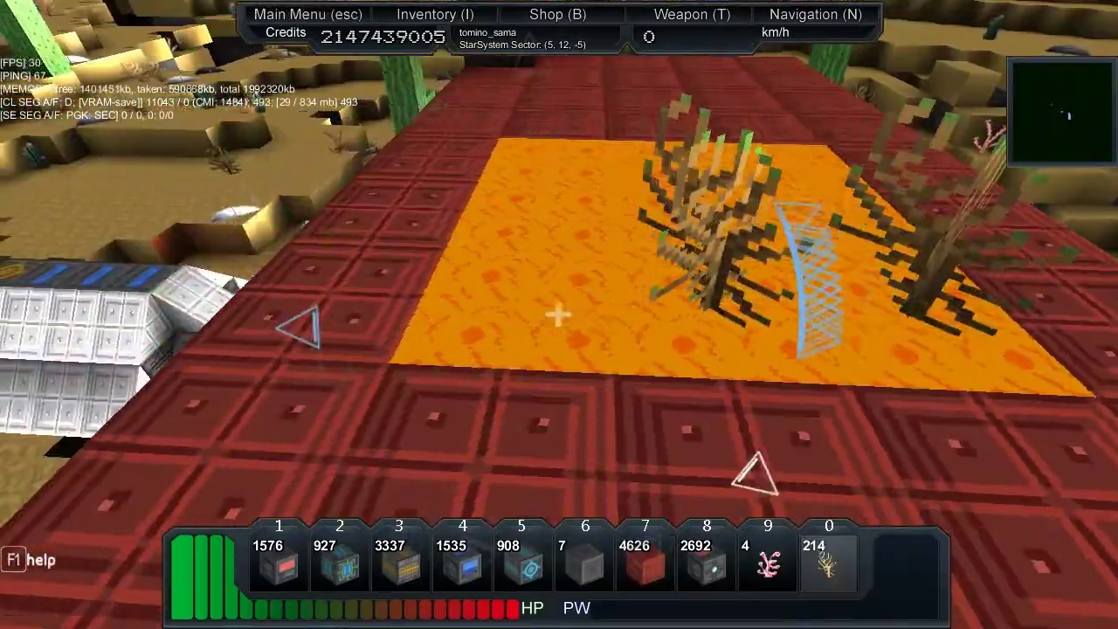
- Plant dry shrubs in the lava pool
{"action": "right_click", "coordinate": [560, 315]}
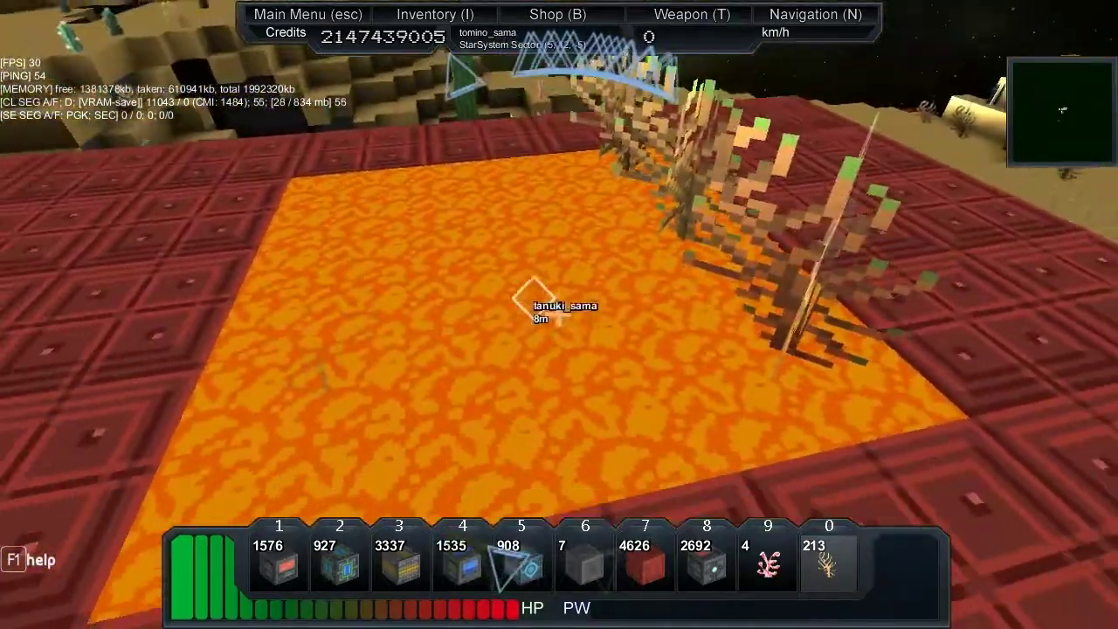
{"action": "right_click", "coordinate": [559, 314]}
{"action": "right_click", "coordinate": [559, 315]}
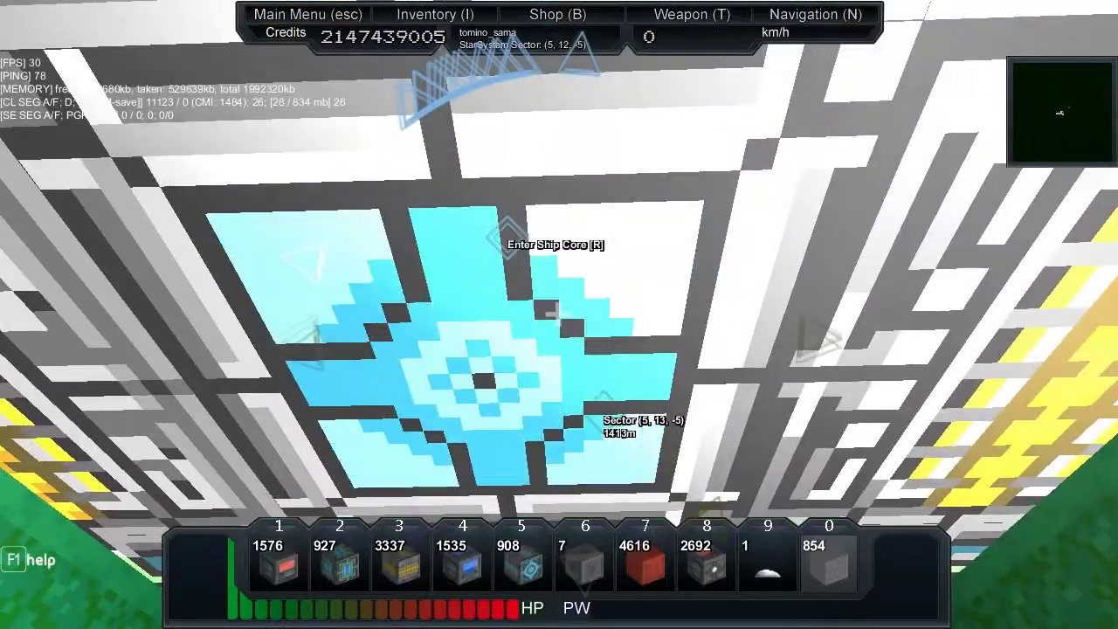
- Enter the shuttle's core, view its hull in build mode, then return to flight mode
{"action": "key", "text": "r"}
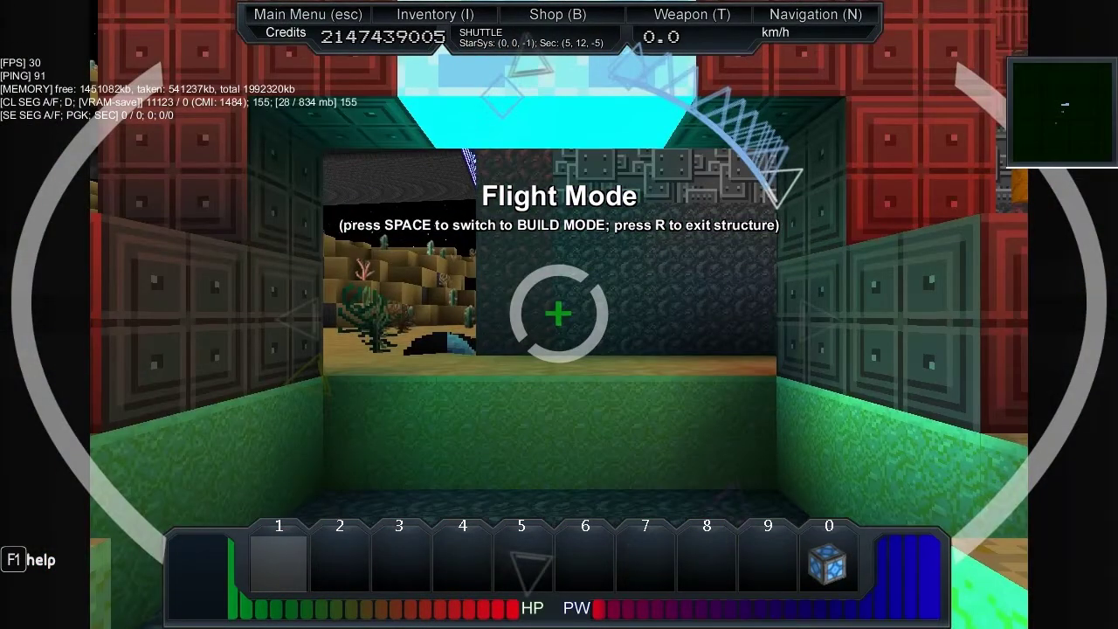
{"action": "key", "text": "space"}
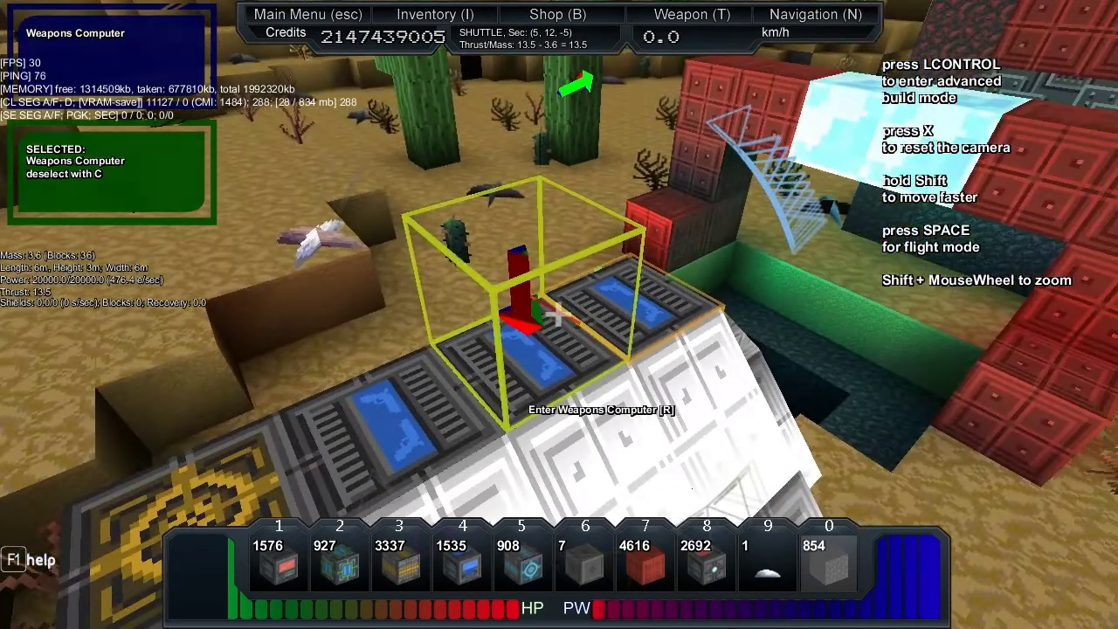
{"action": "key", "text": "space"}
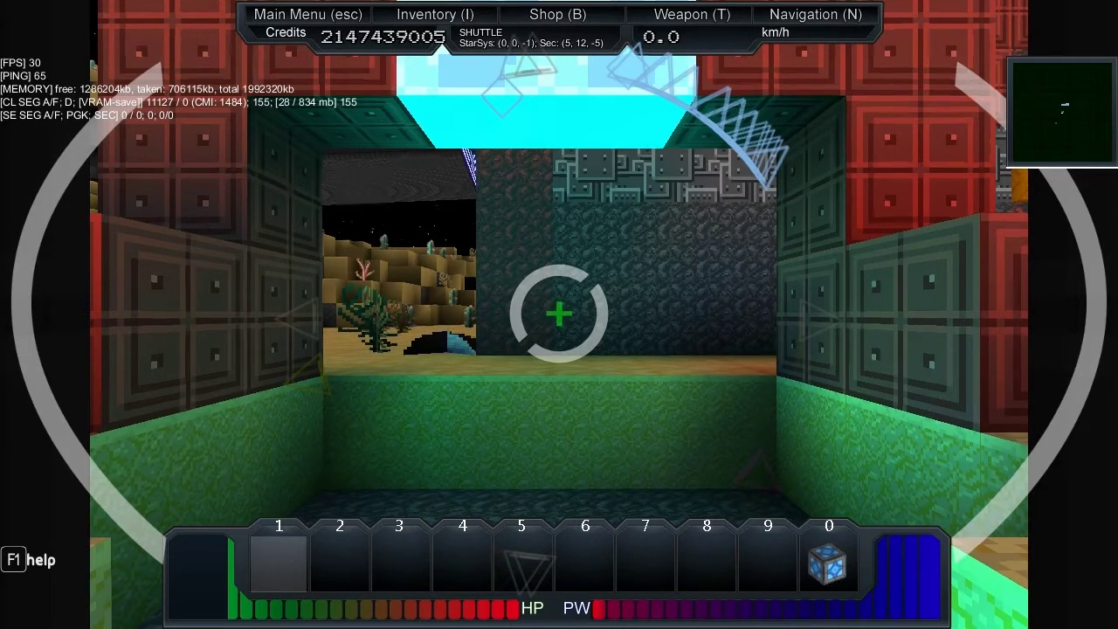
- Lift the shuttle up and forward out of the hangar, past the red pillar
{"action": "left_click", "coordinate": [559, 314]}
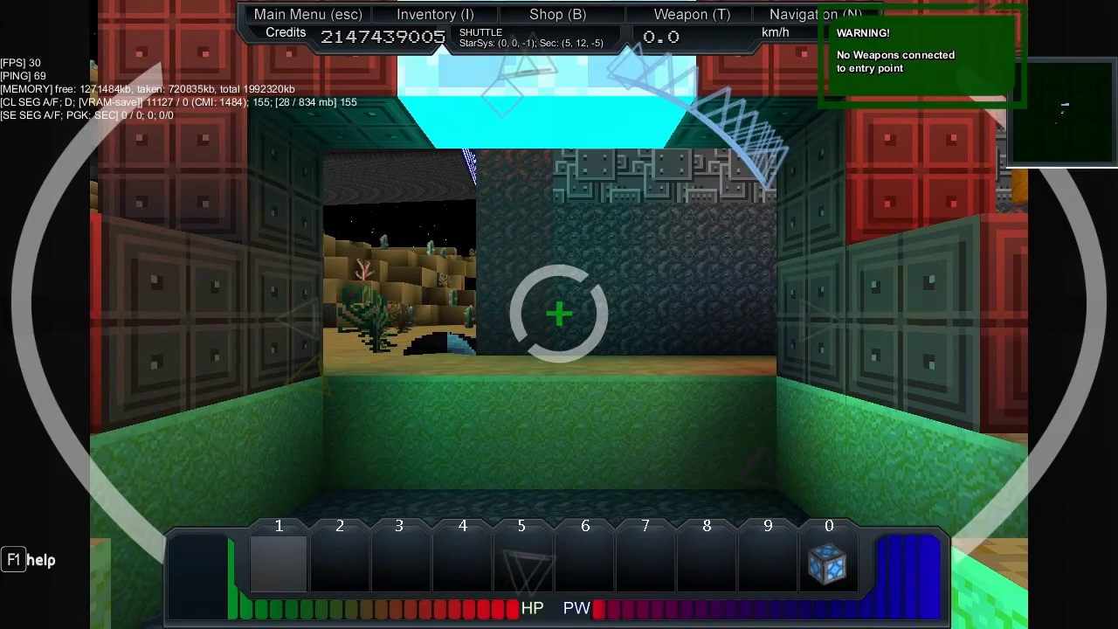
{"action": "key", "text": "w"}
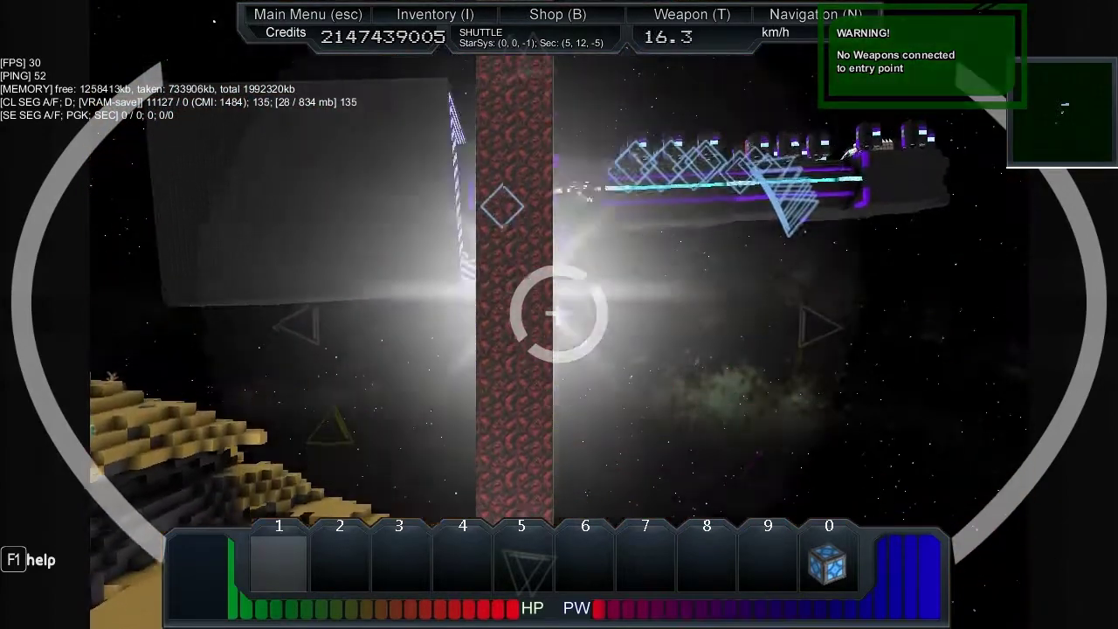
{"action": "key", "text": "space"}
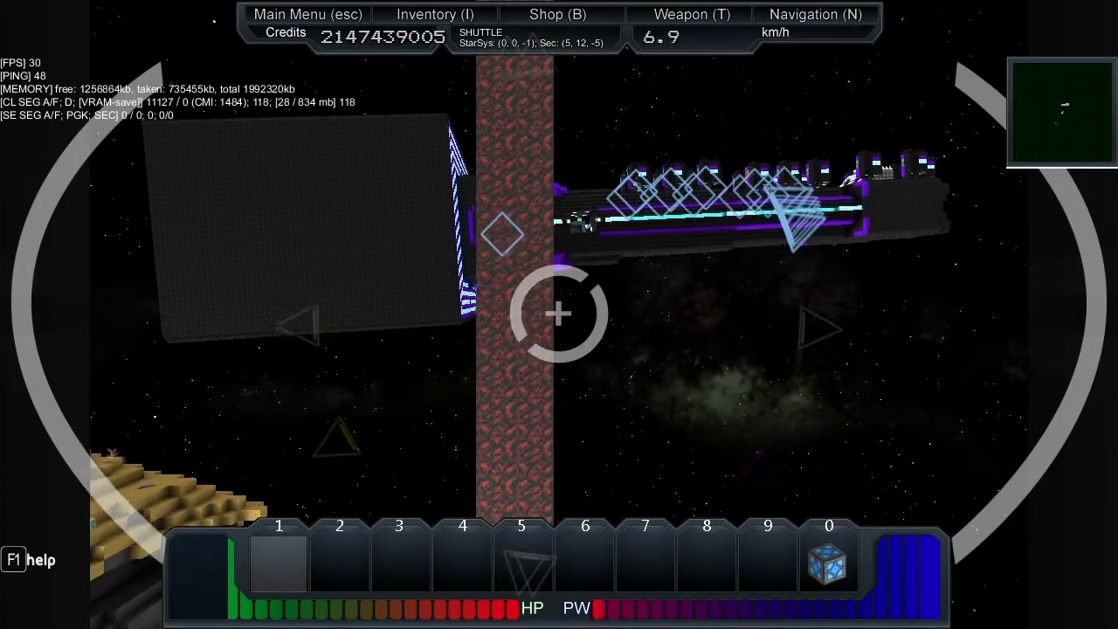
{"action": "key", "text": "space"}
{"action": "key", "text": "space"}
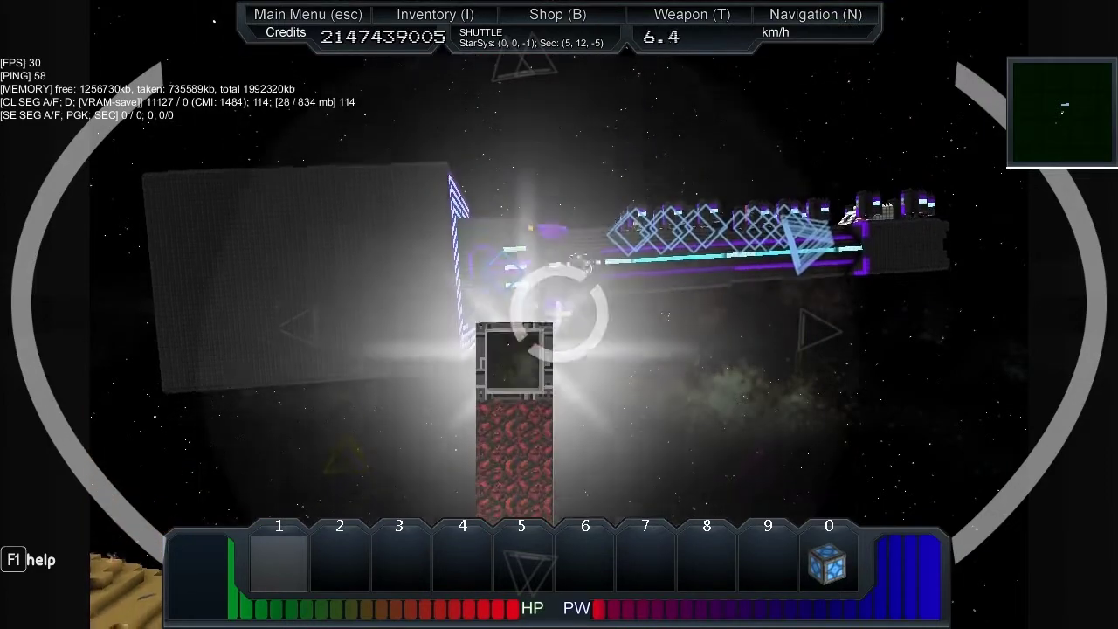
{"action": "key", "text": "space"}
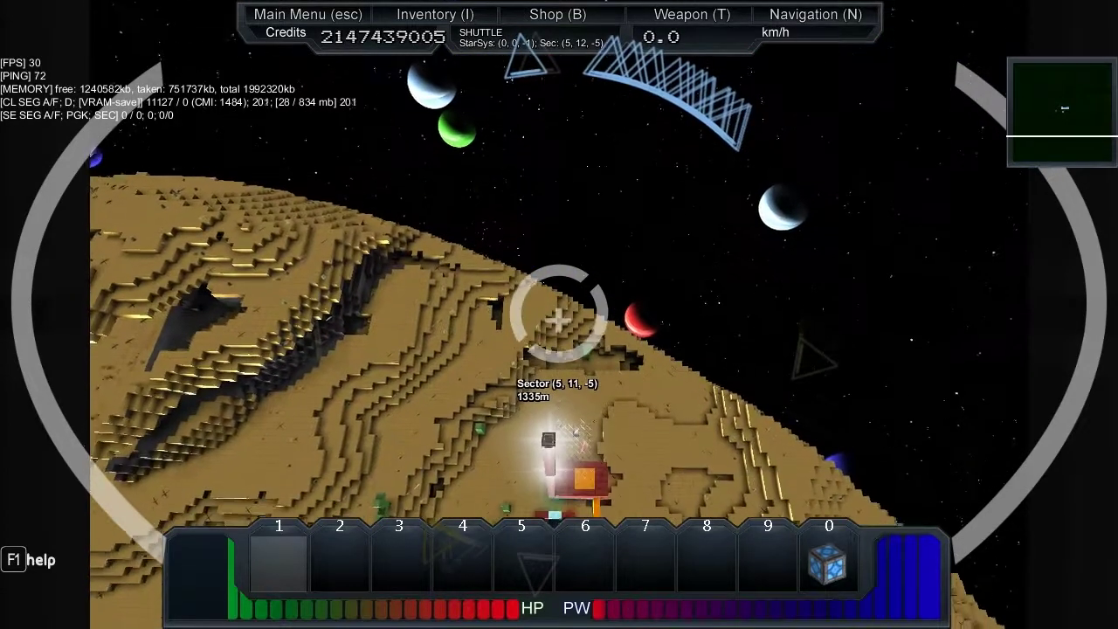
- Fly the shuttle past the red surface structure and turn it toward the space station
{"action": "key", "text": "w"}
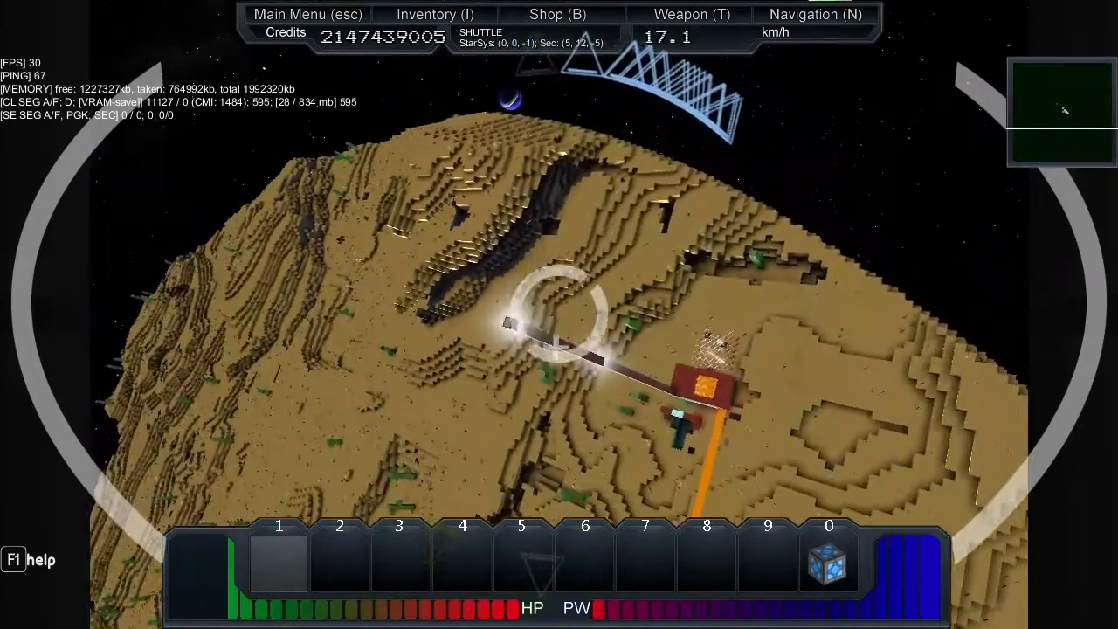
{"action": "key", "text": "w"}
{"action": "key", "text": "w"}
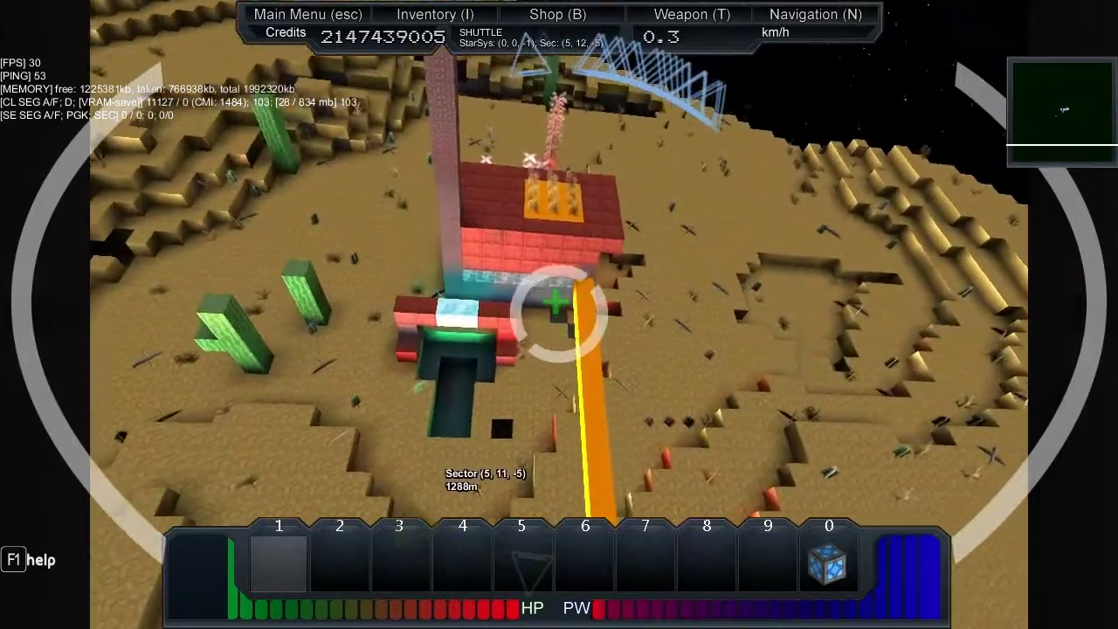
{"action": "key", "text": "w"}
{"action": "key", "text": "w"}
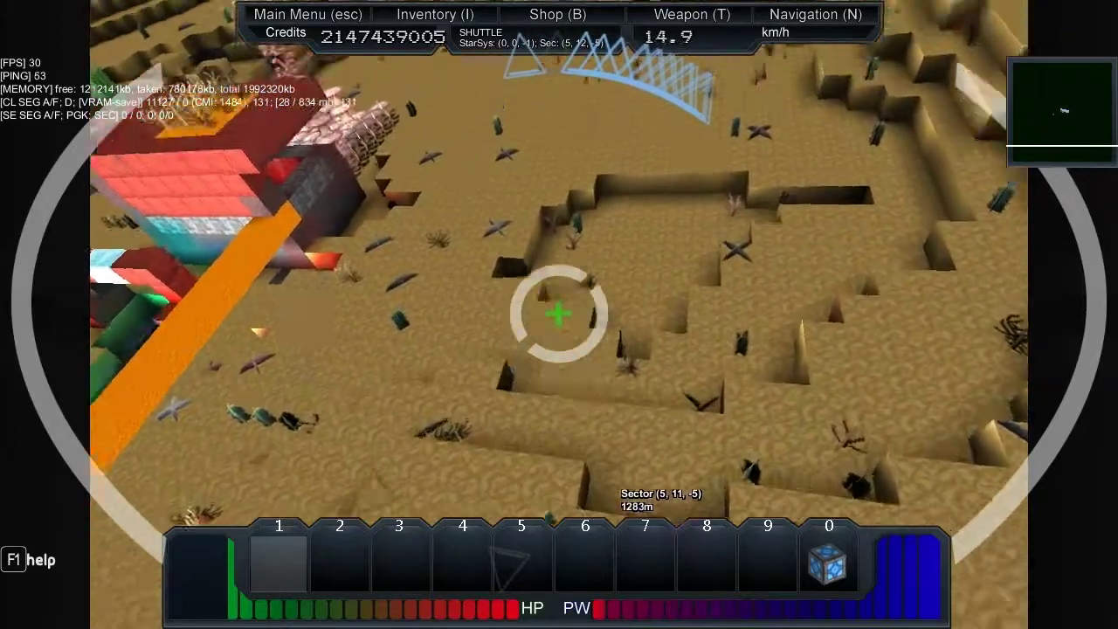
{"action": "key", "text": "w"}
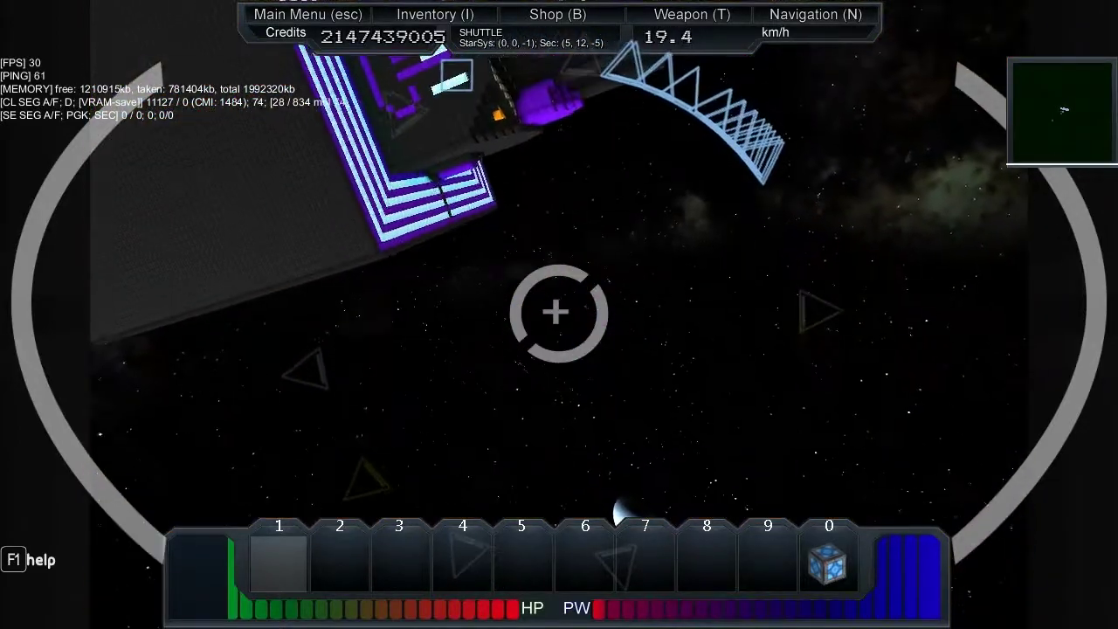
{"action": "key", "text": "w"}
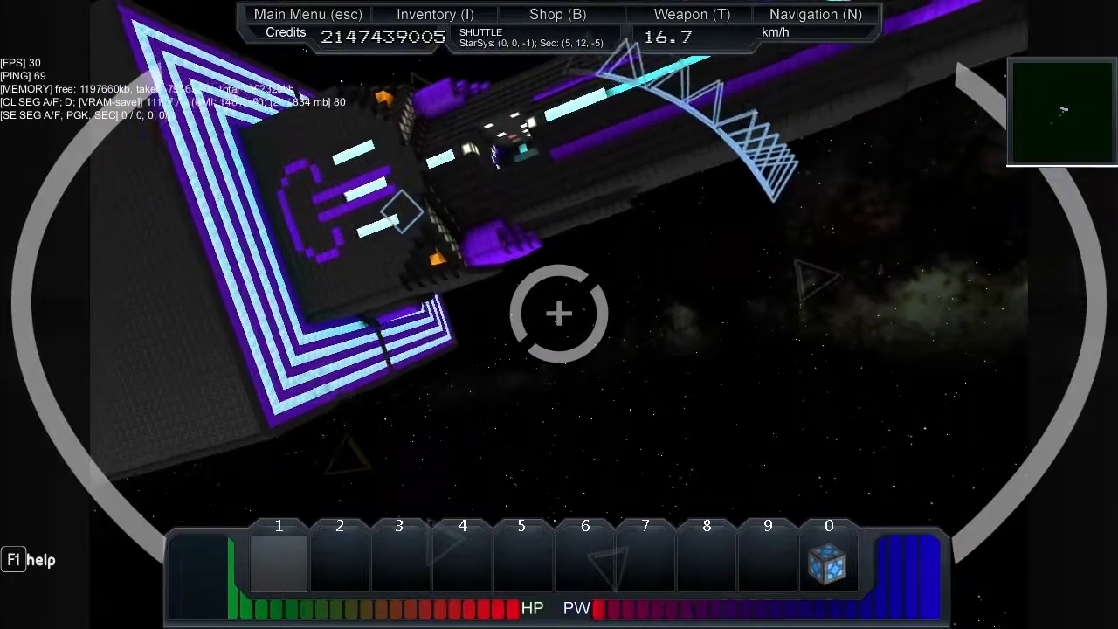
{"action": "key", "text": "w"}
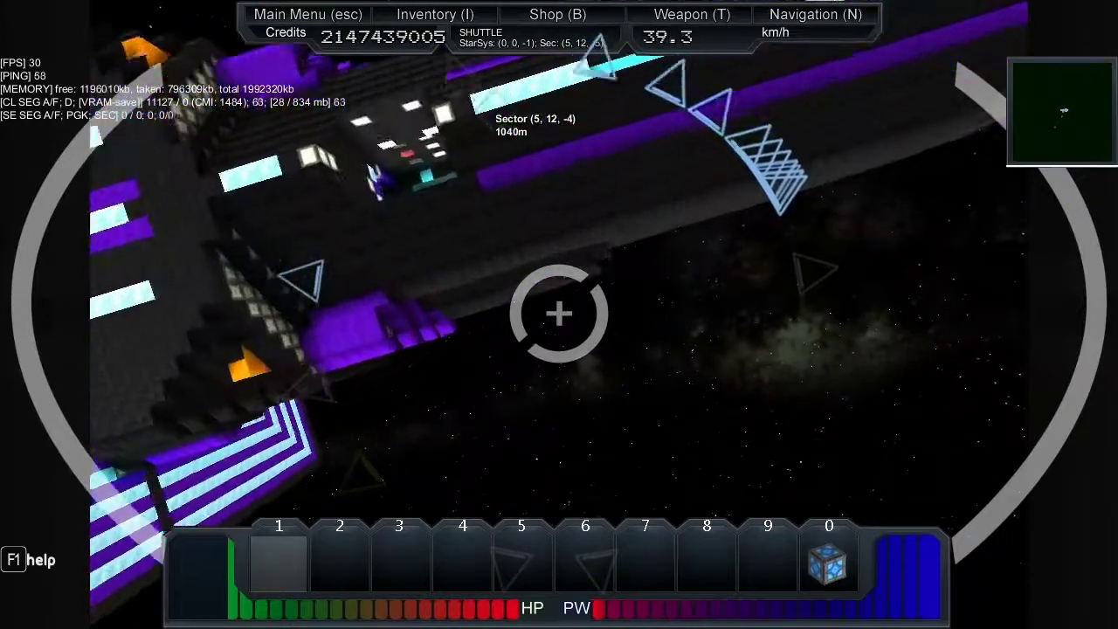
{"action": "key", "text": "w"}
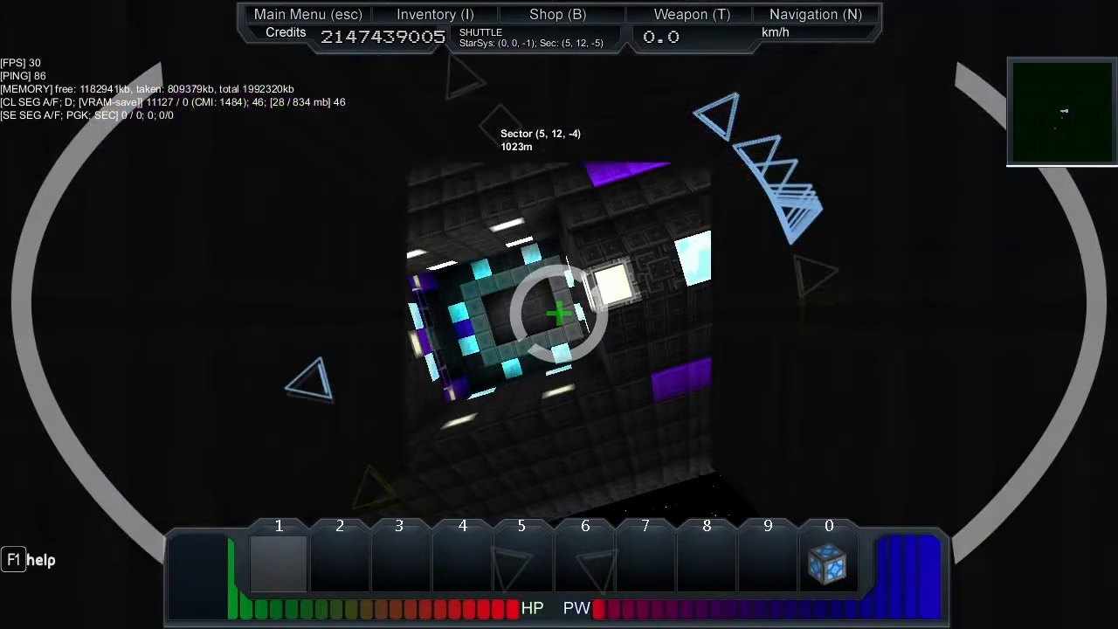
- Edge the shuttle along the station hull up to the hangar opening
{"action": "left_click_drag", "start_coordinate": [559, 315], "coordinate": [559, 315]}
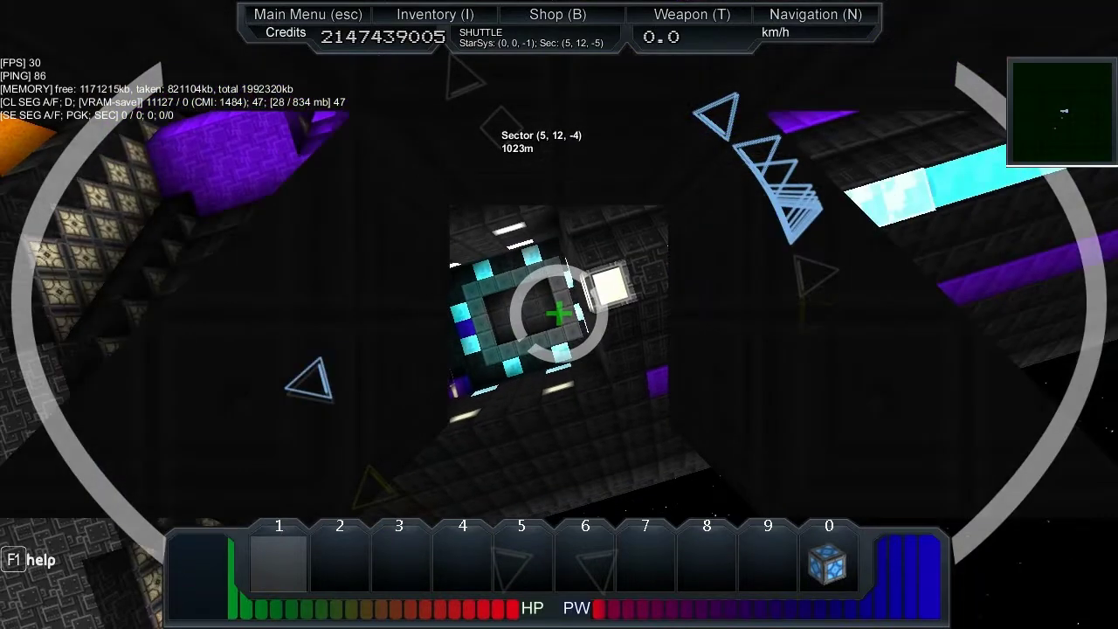
{"action": "scroll", "coordinate": [560, 314], "scroll_direction": "down", "scroll_amount": 5}
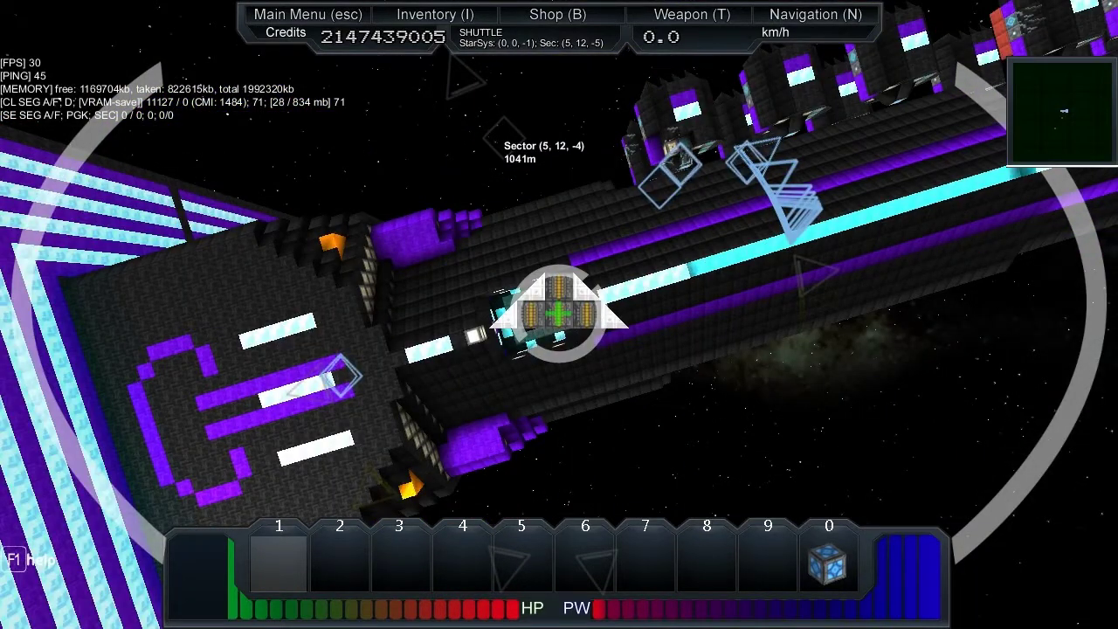
{"action": "key", "text": "w"}
{"action": "key", "text": "w"}
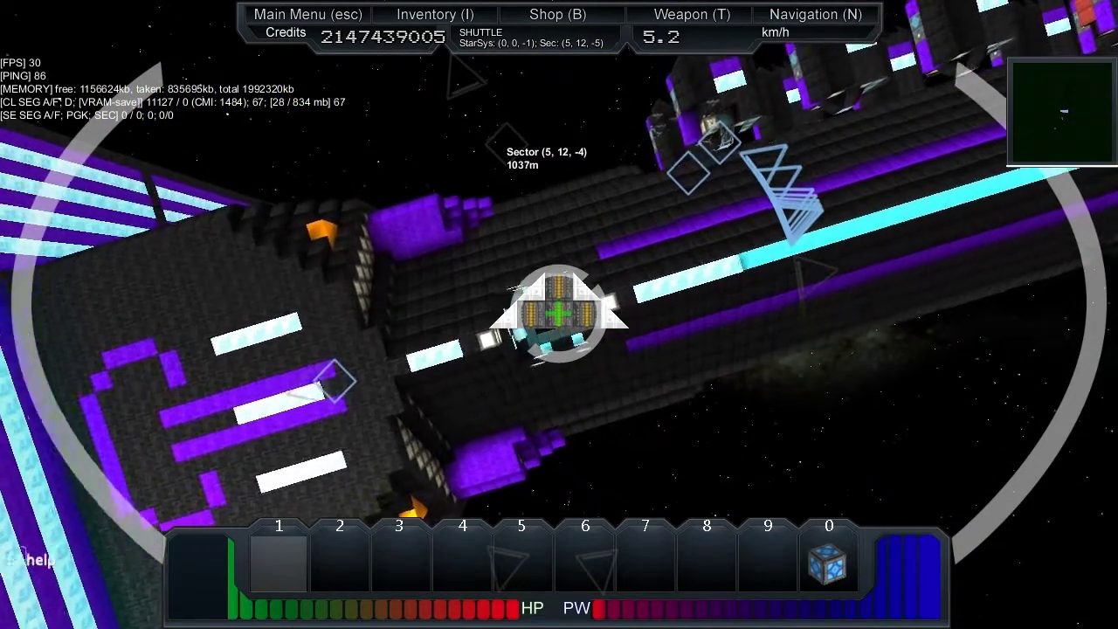
{"action": "key", "text": "w"}
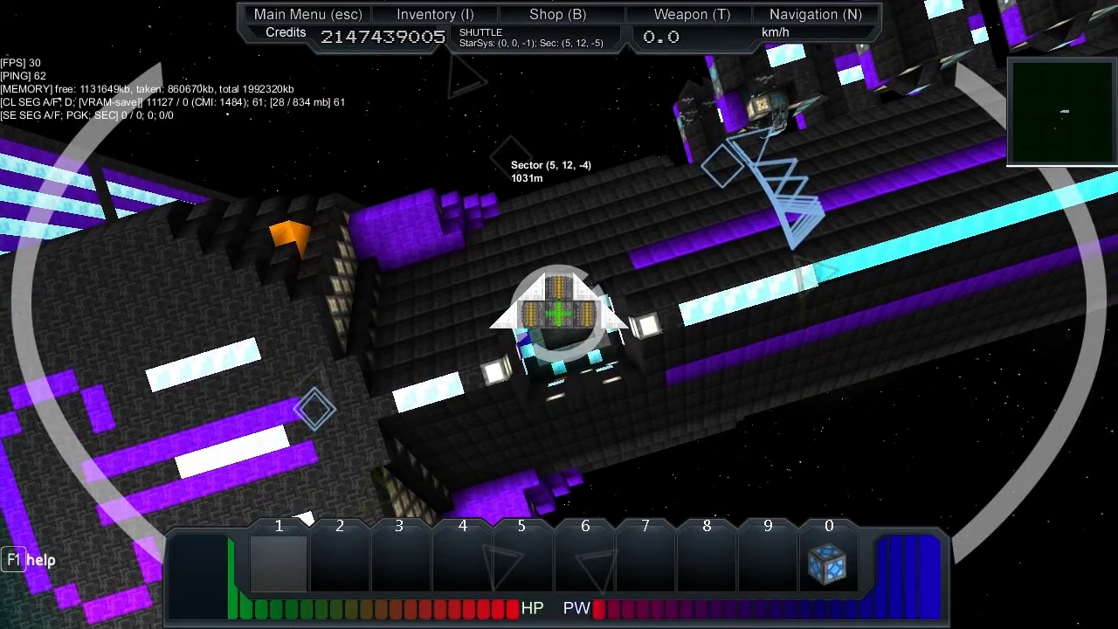
{"action": "key", "text": "w"}
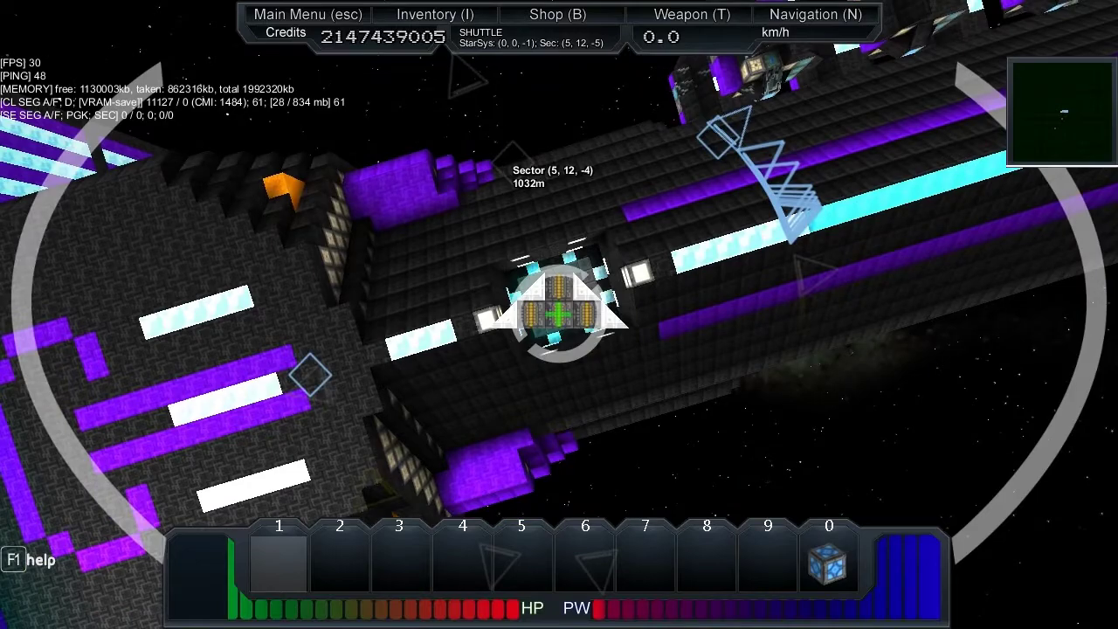
{"action": "left_click_drag", "start_coordinate": [560, 315], "coordinate": [611, 262]}
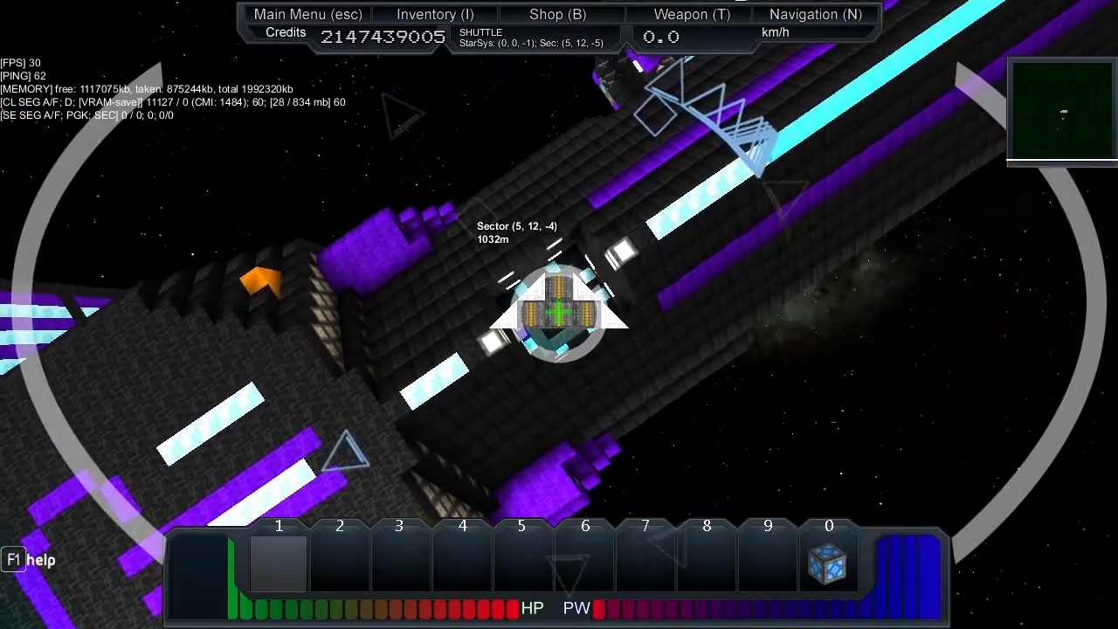
{"action": "key", "text": "w"}
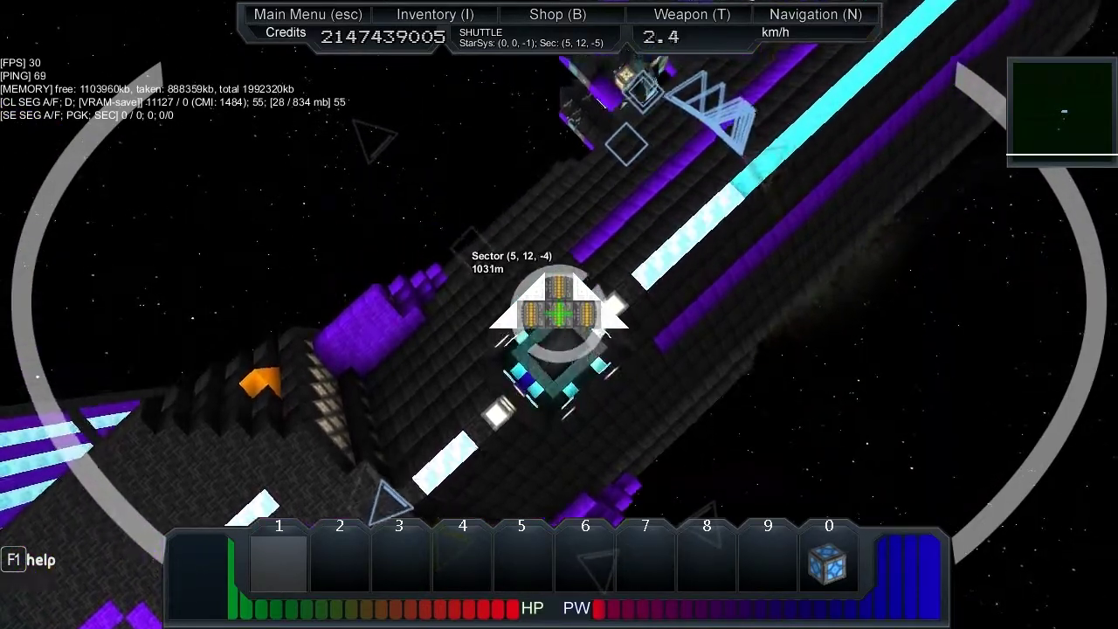
{"action": "key", "text": "w"}
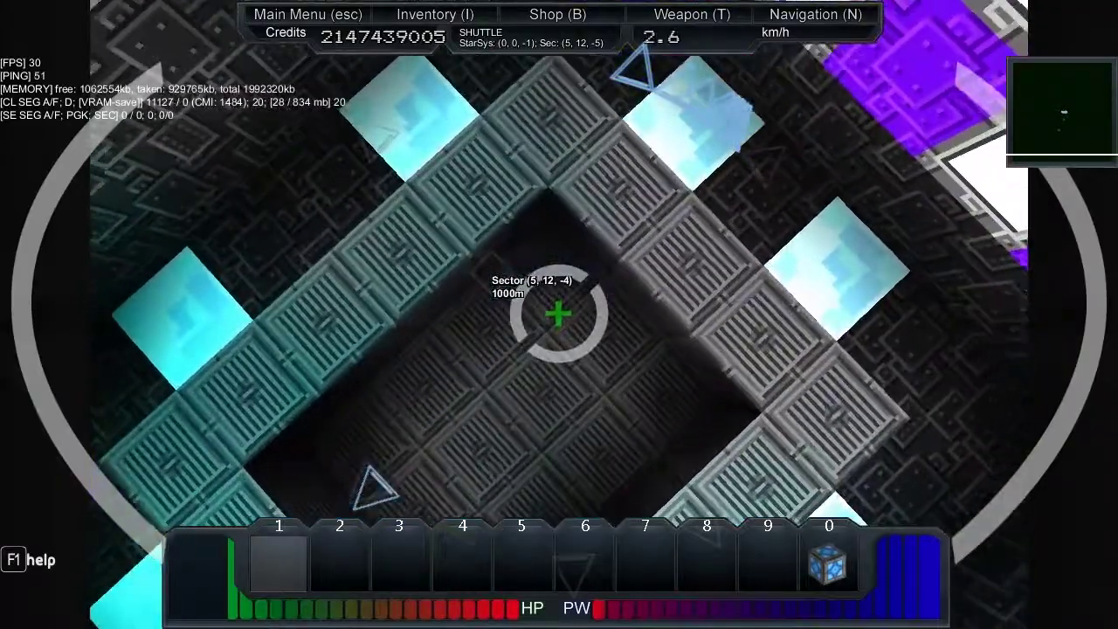
- Steer the shuttle onto the hangar floor pad and dock it
{"action": "key", "text": "0"}
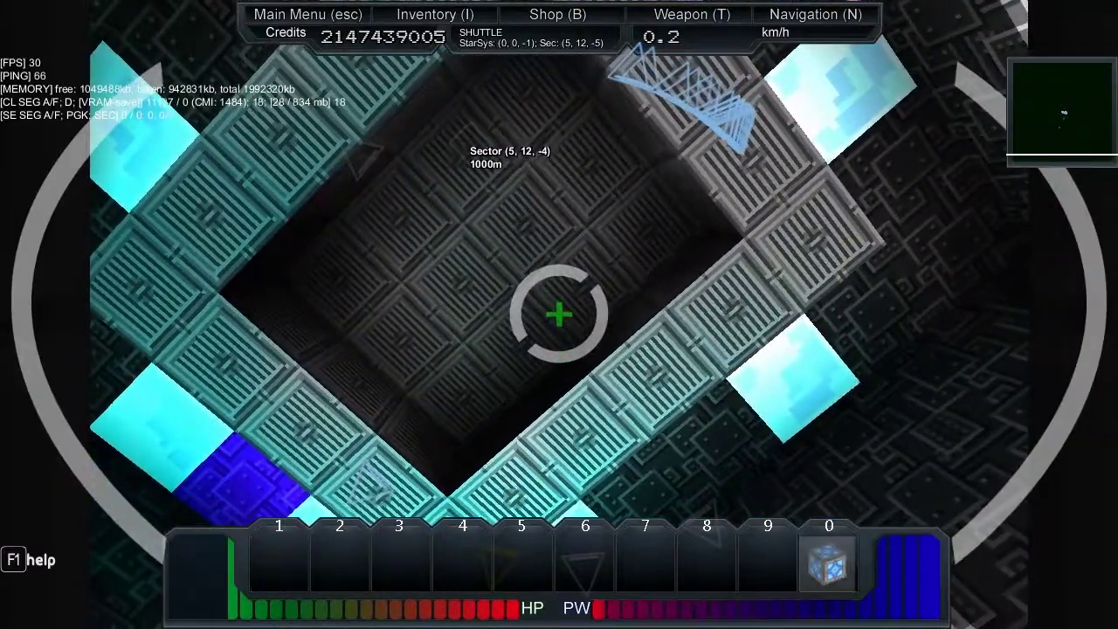
{"action": "key", "text": "w"}
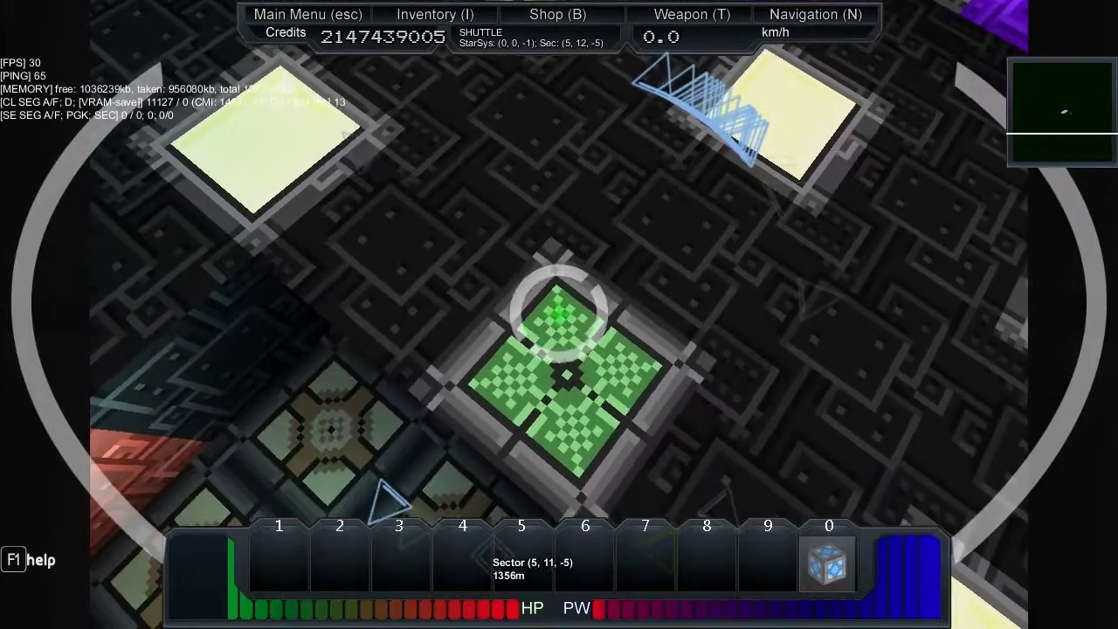
{"action": "key", "text": "r"}
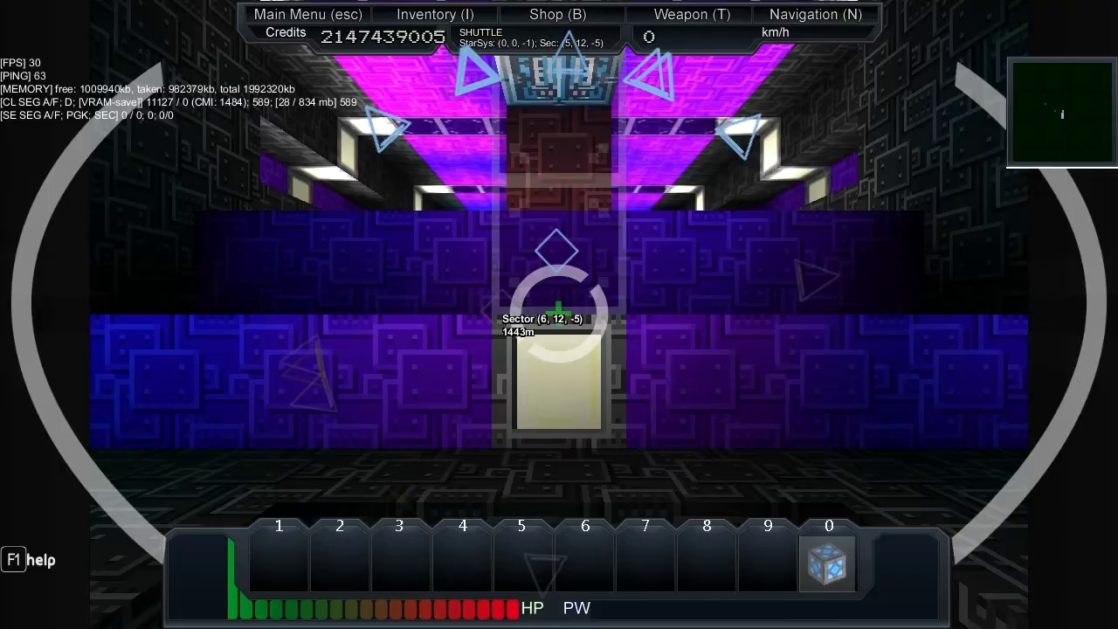
- Exit the shuttle and walk through the hangar up to its underside
{"action": "key", "text": "r"}
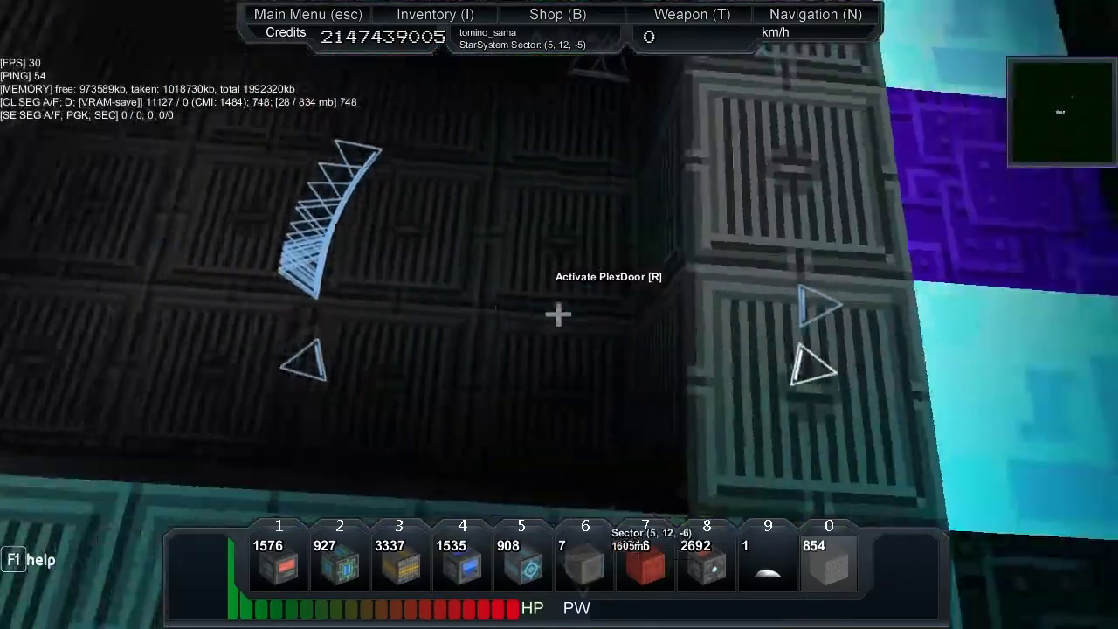
{"action": "key", "text": "w"}
{"action": "key", "text": "w"}
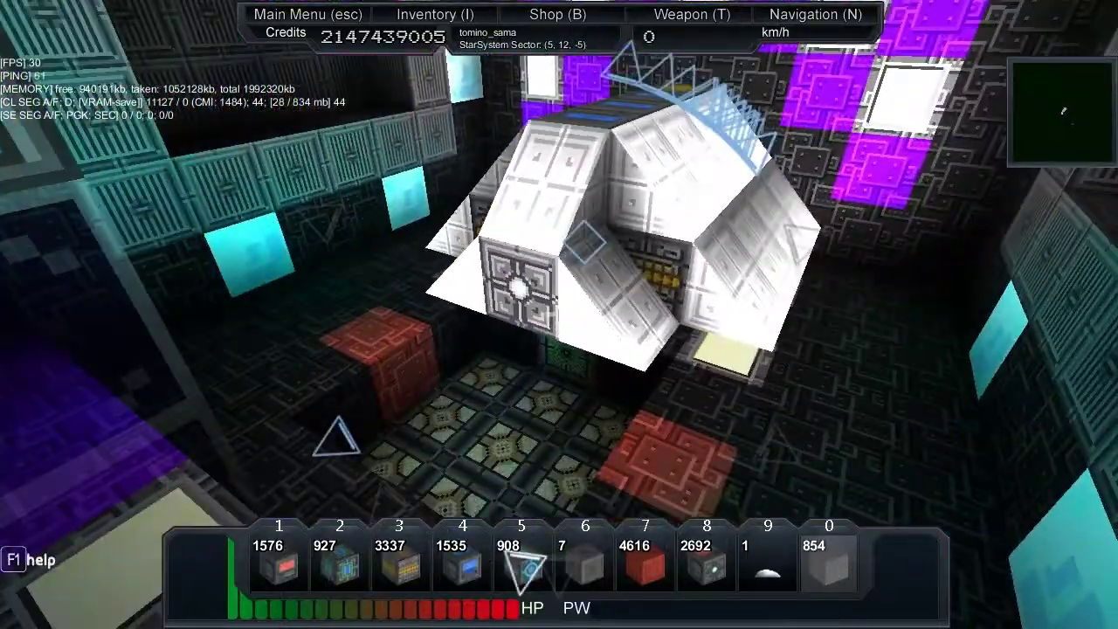
{"action": "key", "text": "w"}
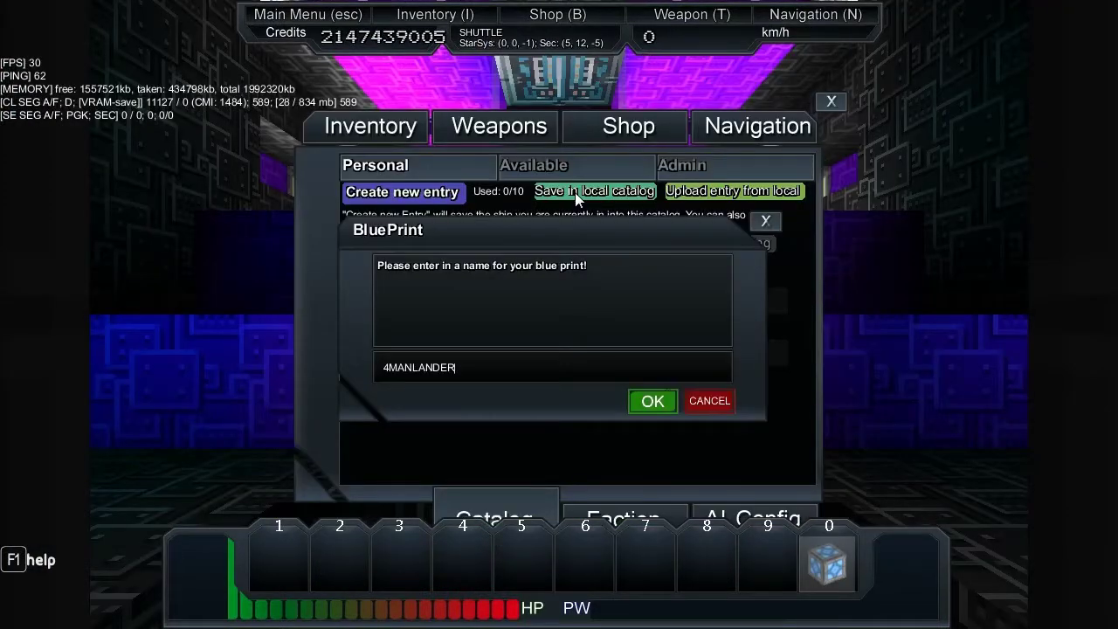
- Confirm the blueprint name 4MANLANDER and close the catalog
{"action": "left_click", "coordinate": [651, 401]}
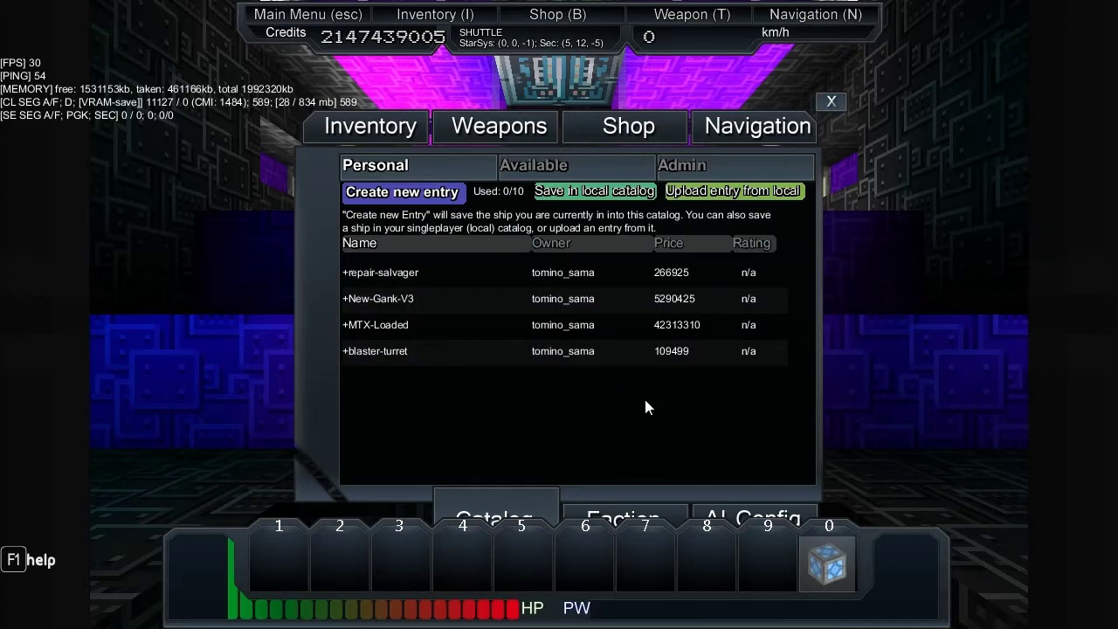
{"action": "left_click", "coordinate": [831, 103]}
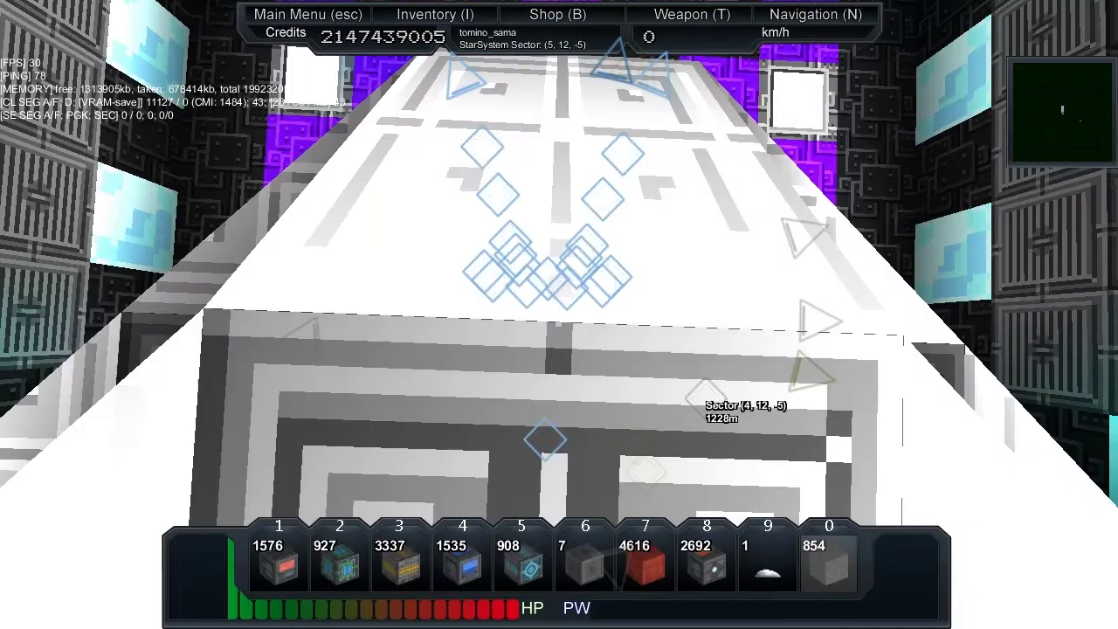
- Turn toward the MTX ship and take control of it in flight mode
{"action": "left_click_drag", "start_coordinate": [559, 315], "coordinate": [560, 315]}
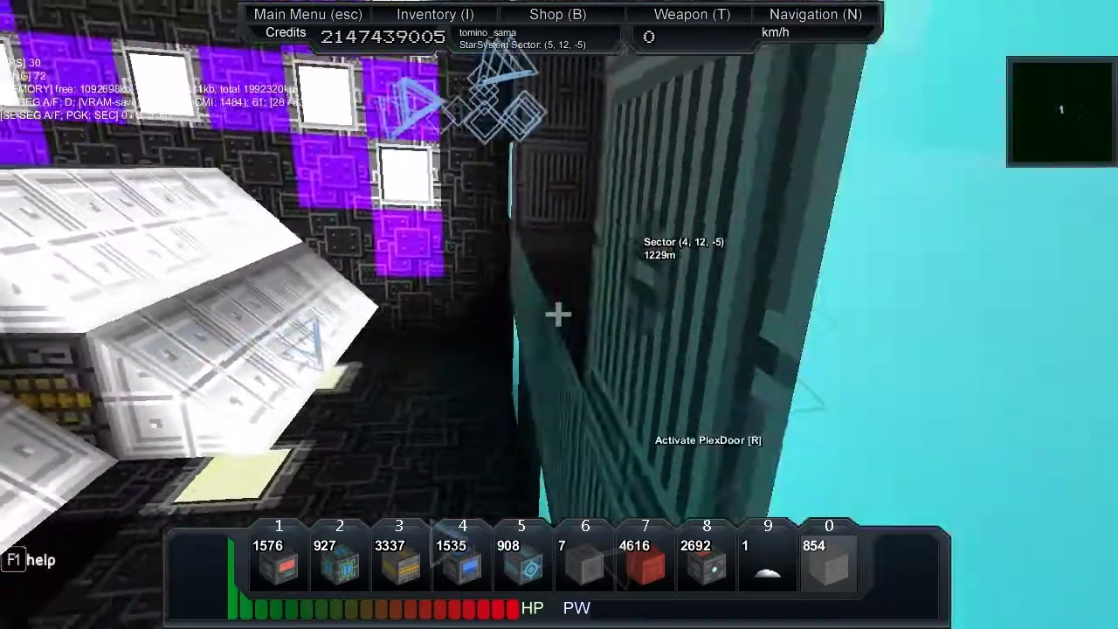
{"action": "key", "text": "r"}
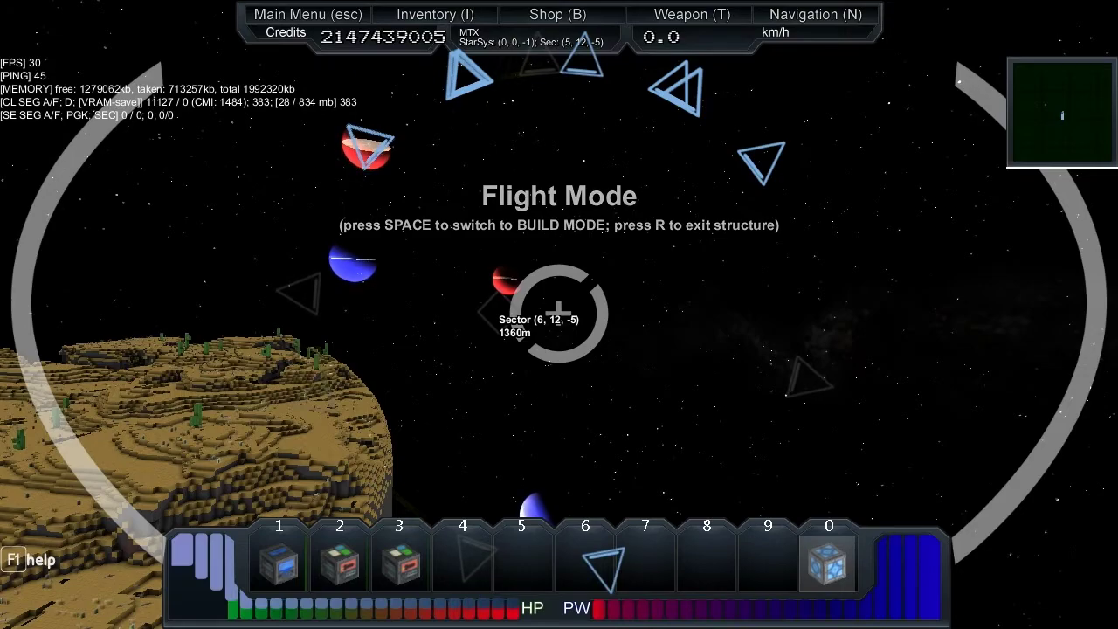
- Start the MTX moving, then switch to build mode and look around its hull
{"action": "key", "text": "w"}
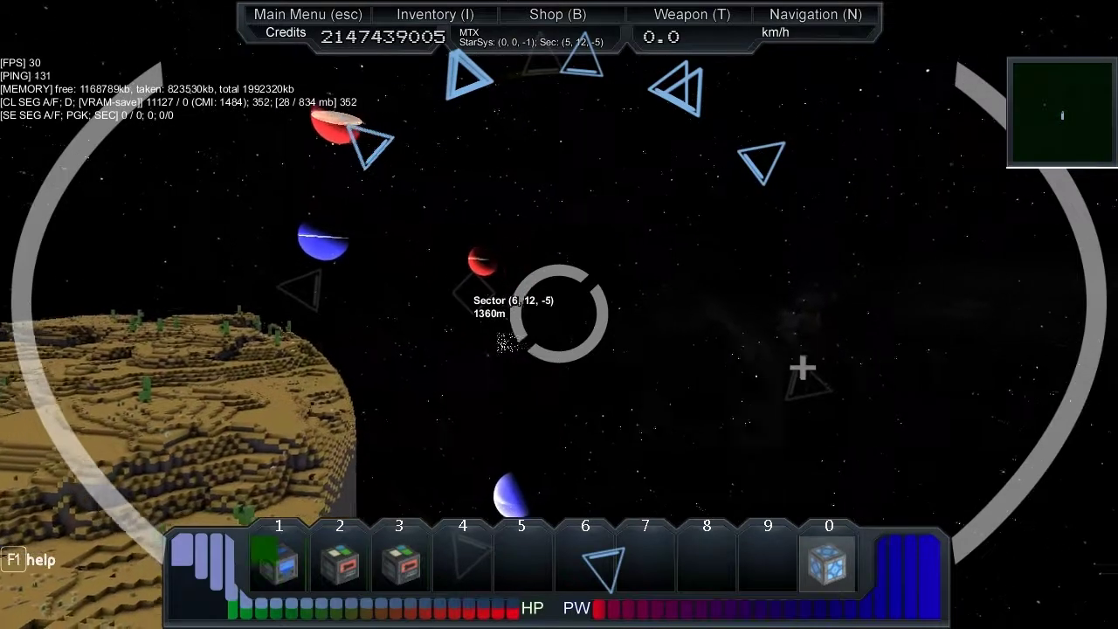
{"action": "key", "text": "space"}
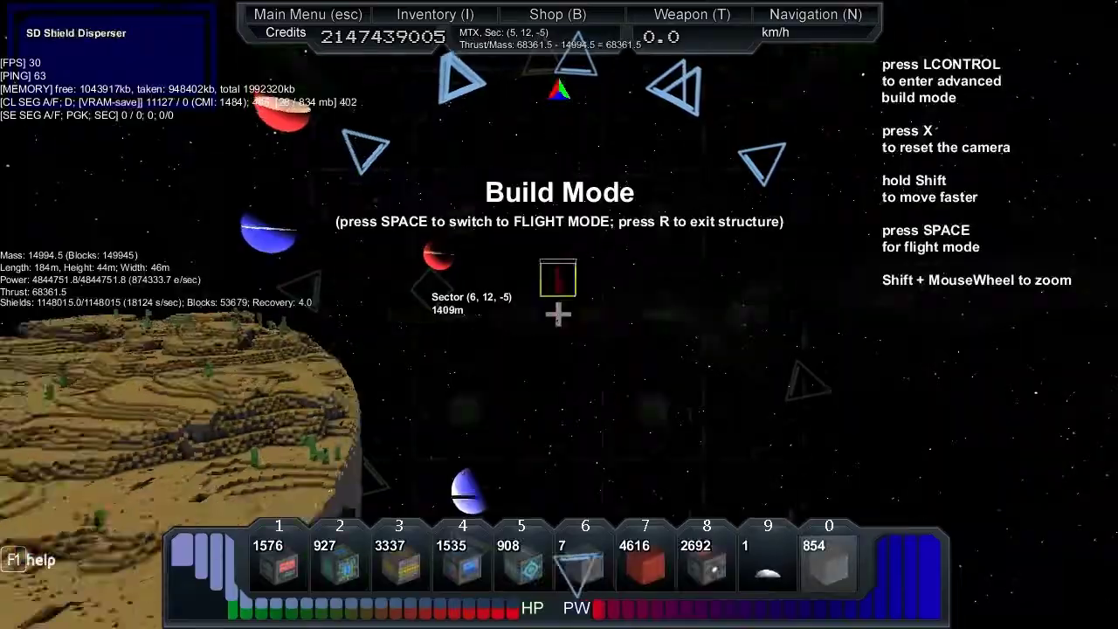
{"action": "key", "text": "space"}
{"action": "key", "text": "space"}
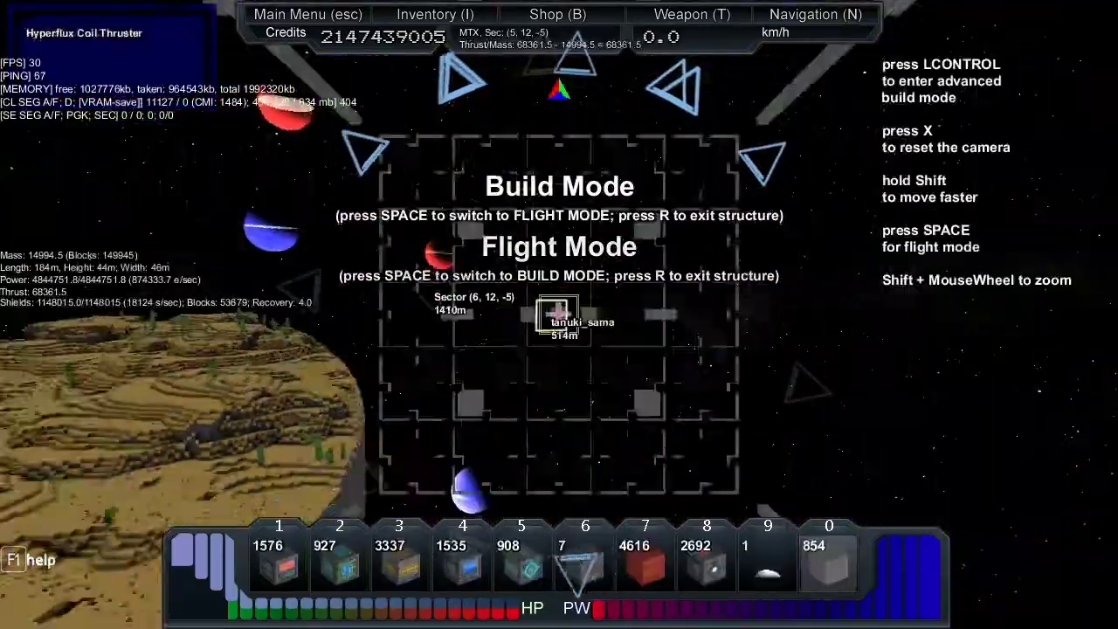
{"action": "key", "text": "w"}
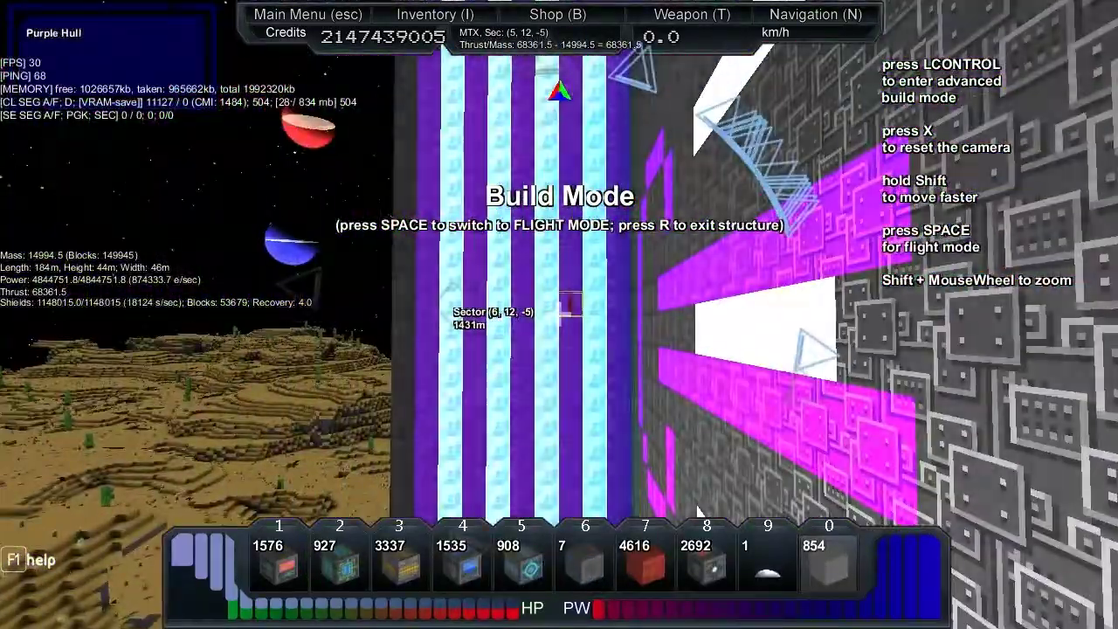
{"action": "left_click_drag", "start_coordinate": [559, 314], "coordinate": [559, 315]}
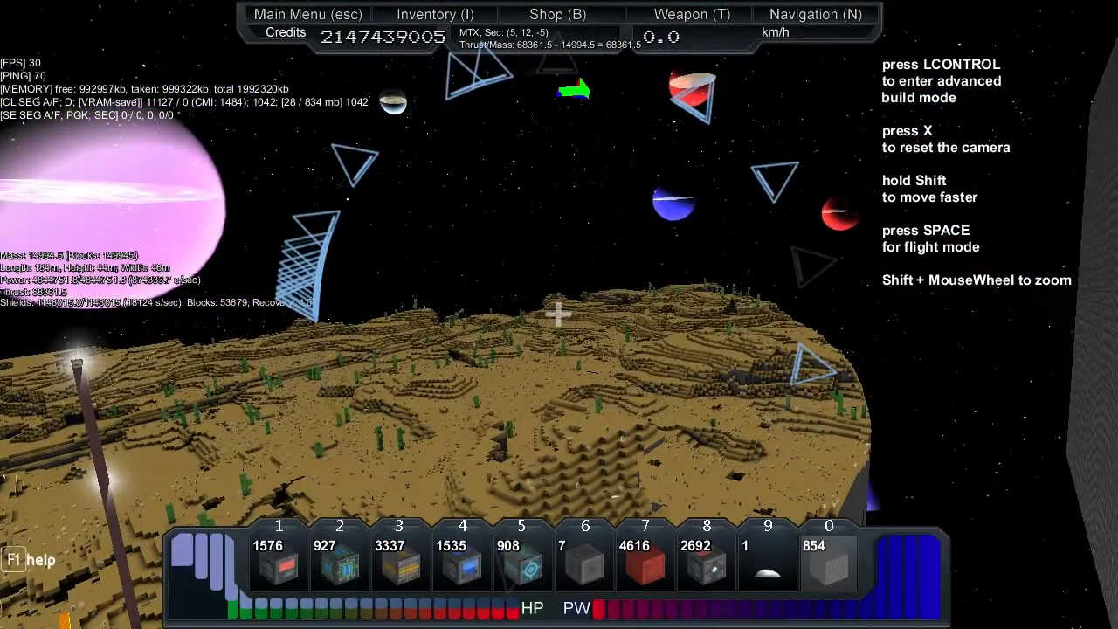
- Return to flight mode and accelerate the MTX to about 122 km/h
{"action": "key", "text": "space"}
{"action": "key", "text": "w"}
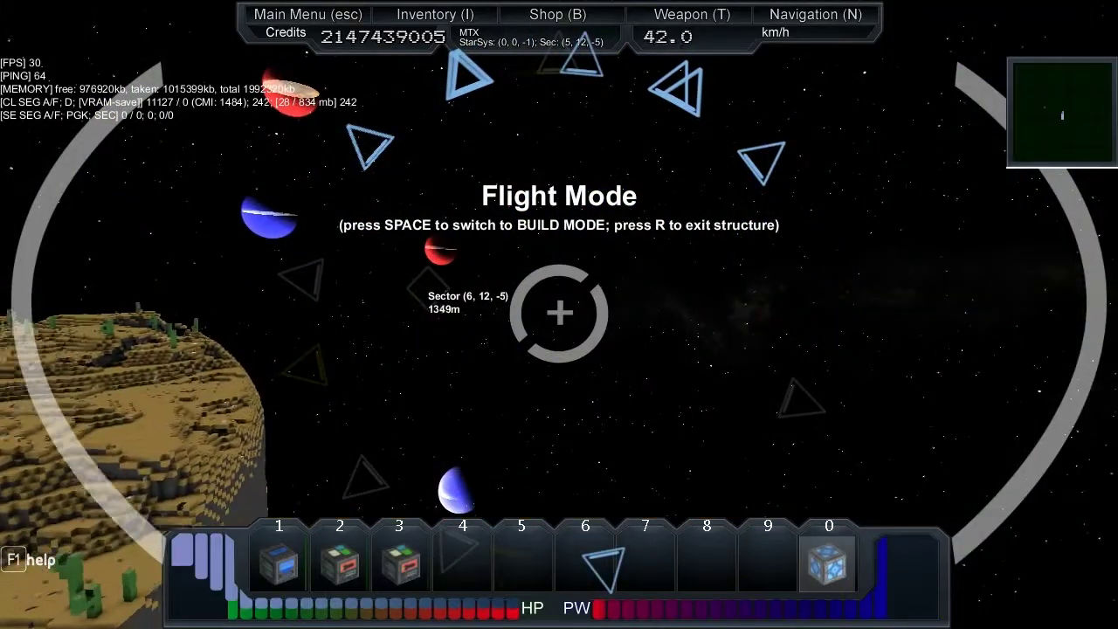
{"action": "key", "text": "w"}
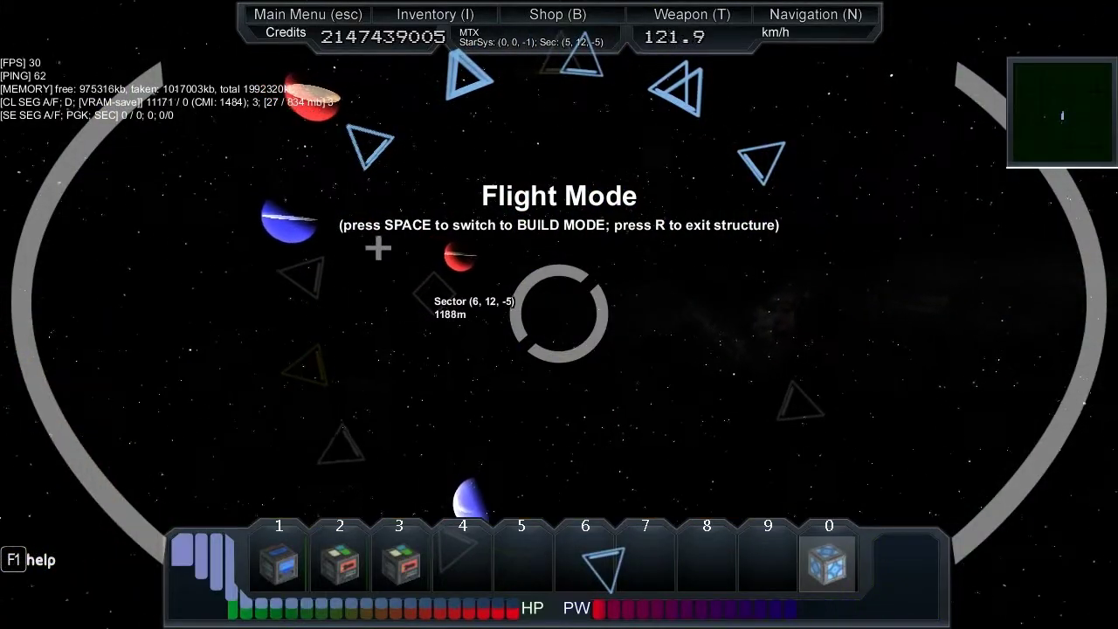